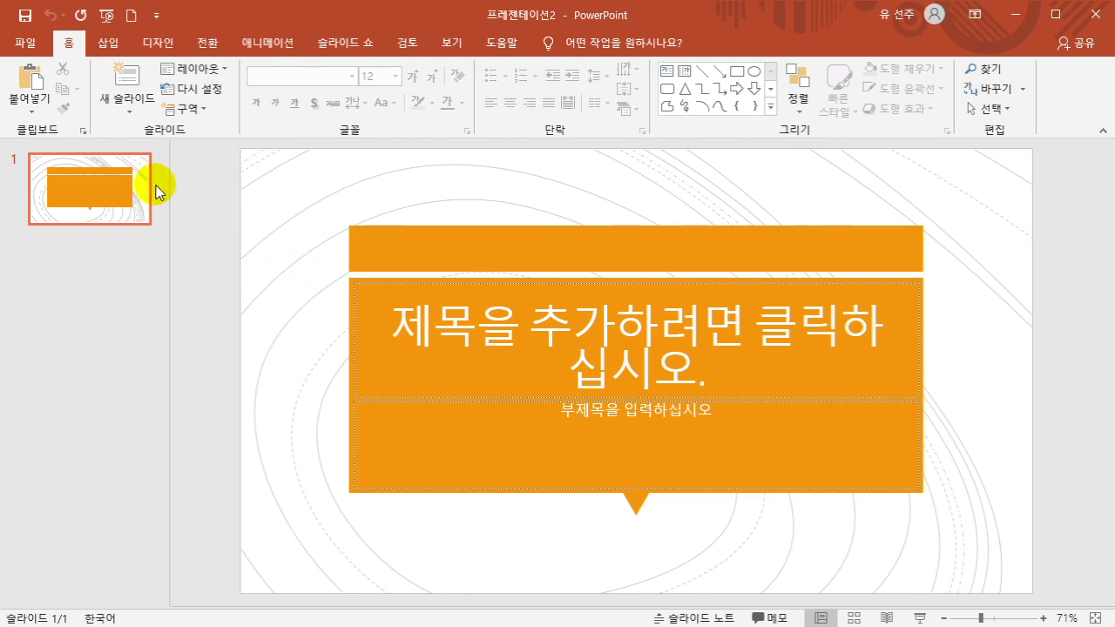
Start saving the new presentation and browse for a storage location on this PC.
click(24, 15)
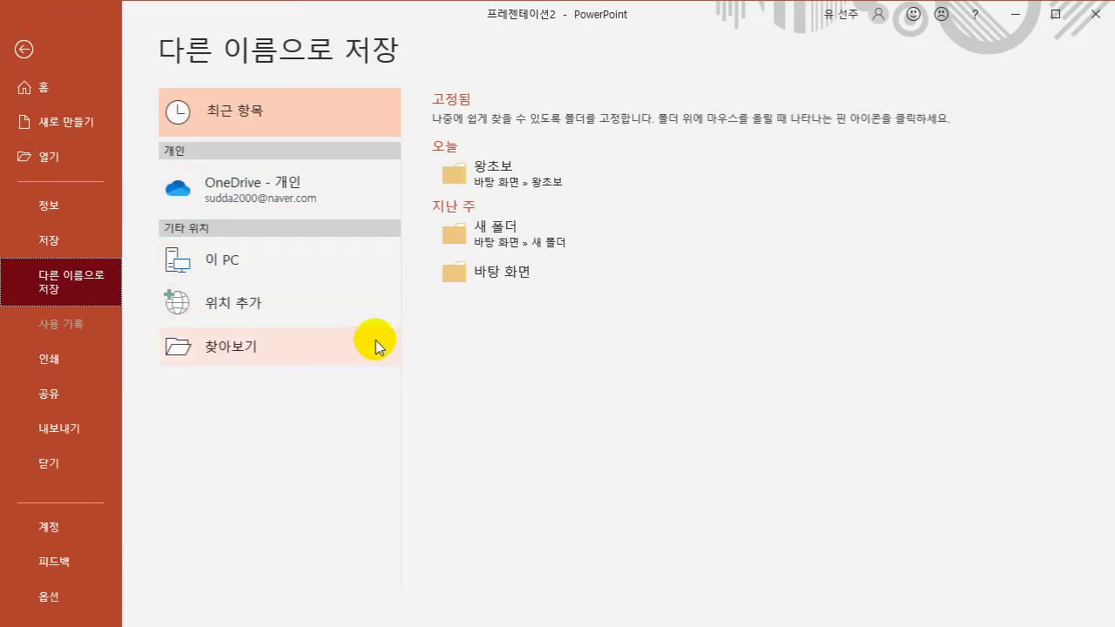
click(24, 50)
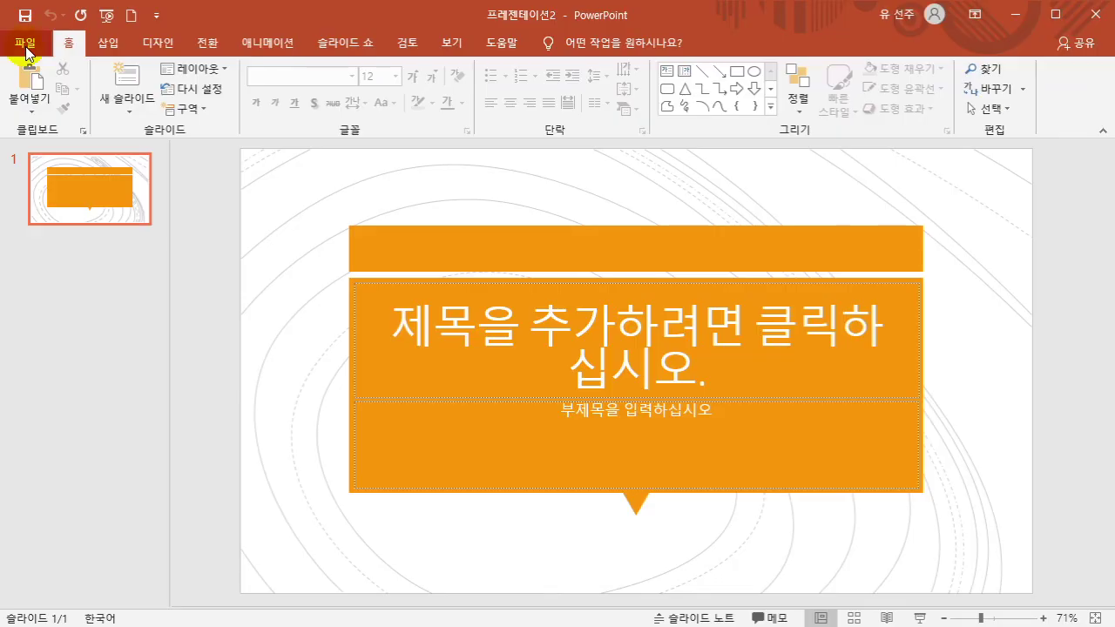
click(25, 44)
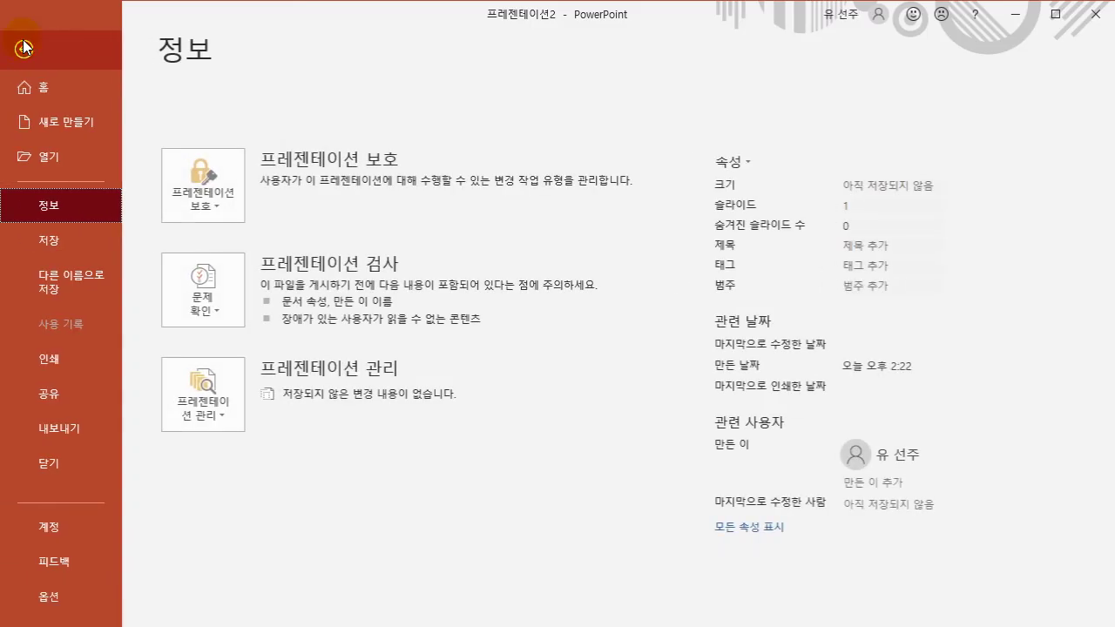
click(50, 241)
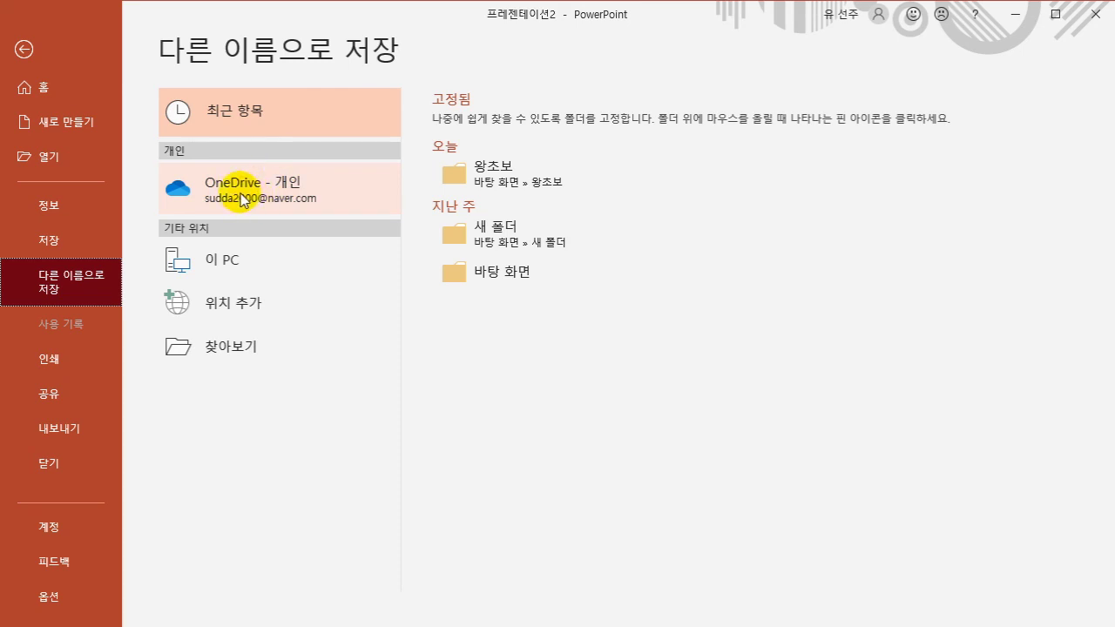
click(236, 260)
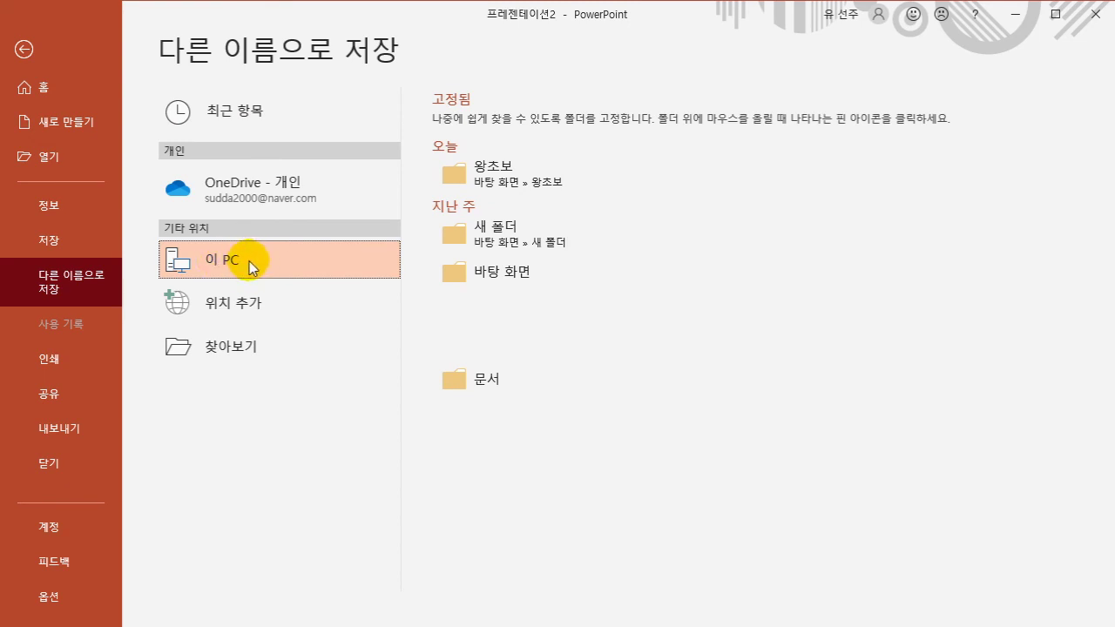
click(235, 348)
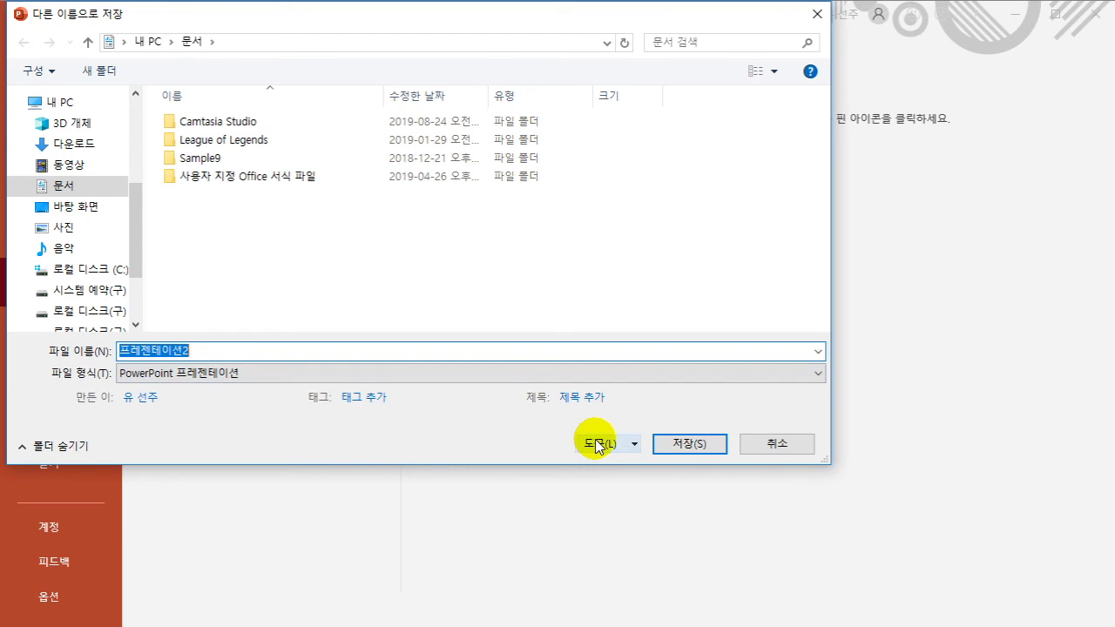
click(777, 444)
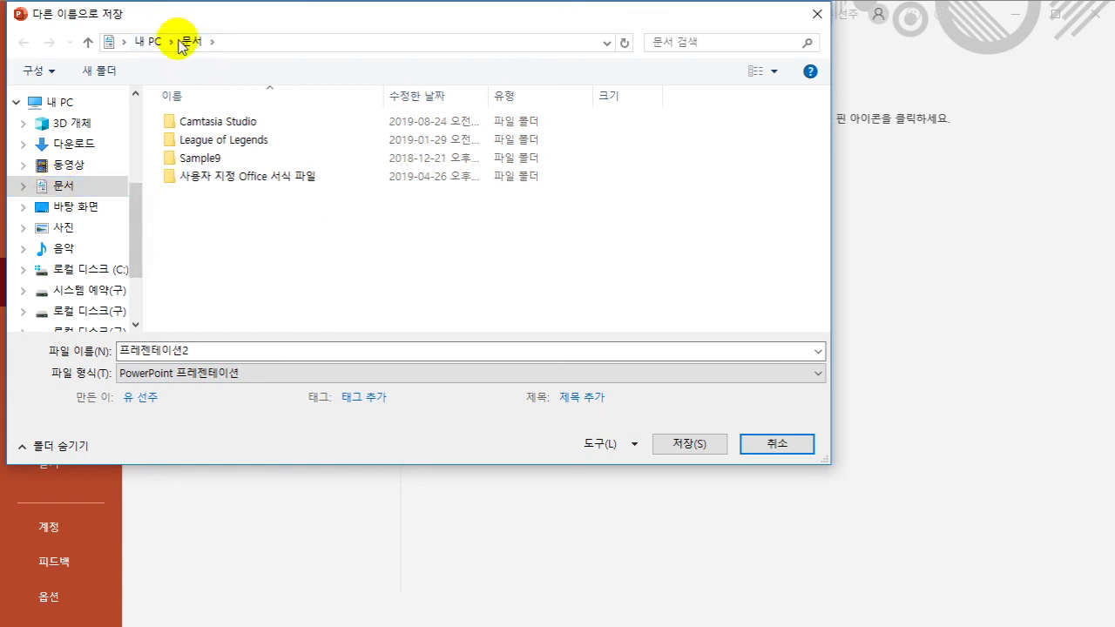
Create a folder named ppt연습 inside the Documents folder and open it as the save location.
click(100, 70)
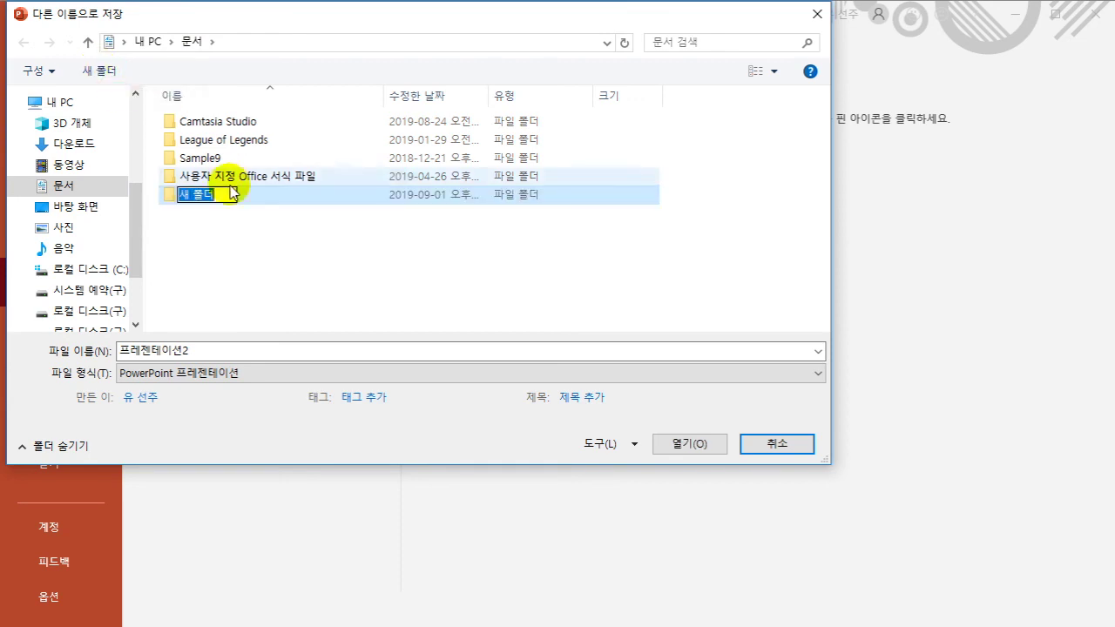
key(BackSpace)
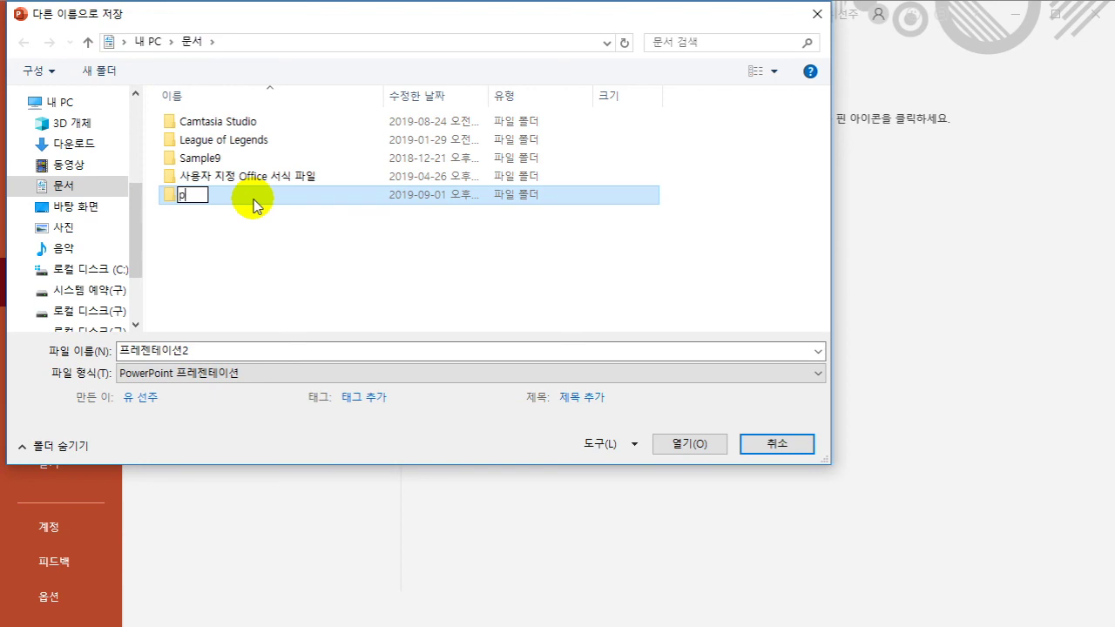
text(ppt연스)
key(Return)
double_click(187, 196)
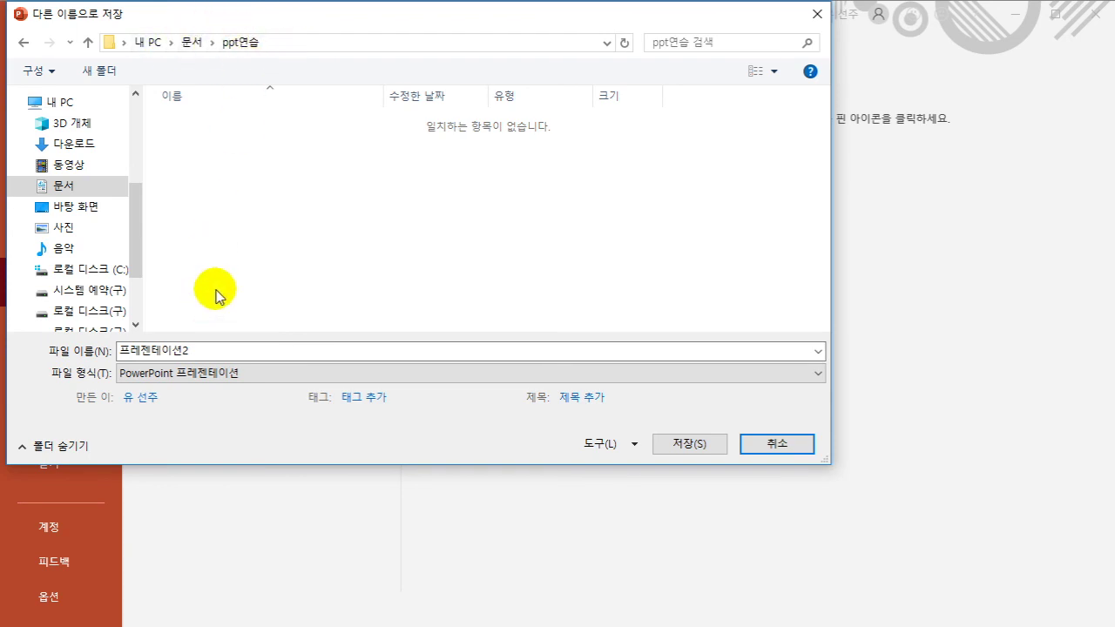
Save the presentation as 연습1 in the ppt연습 folder and close it.
click(203, 348)
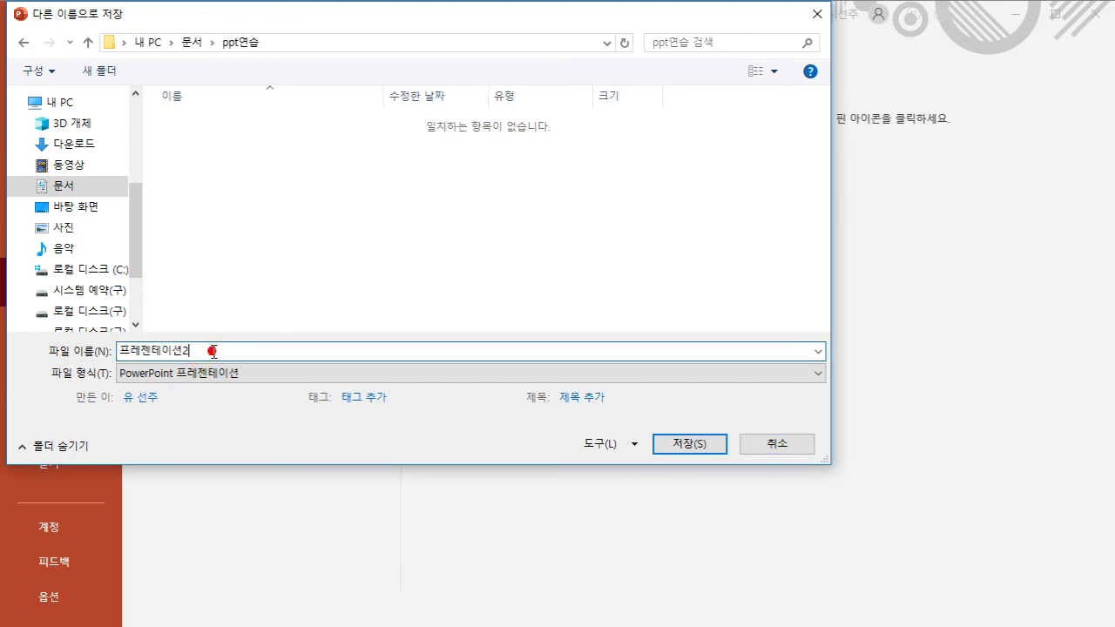
double_click(215, 350)
text(연스)
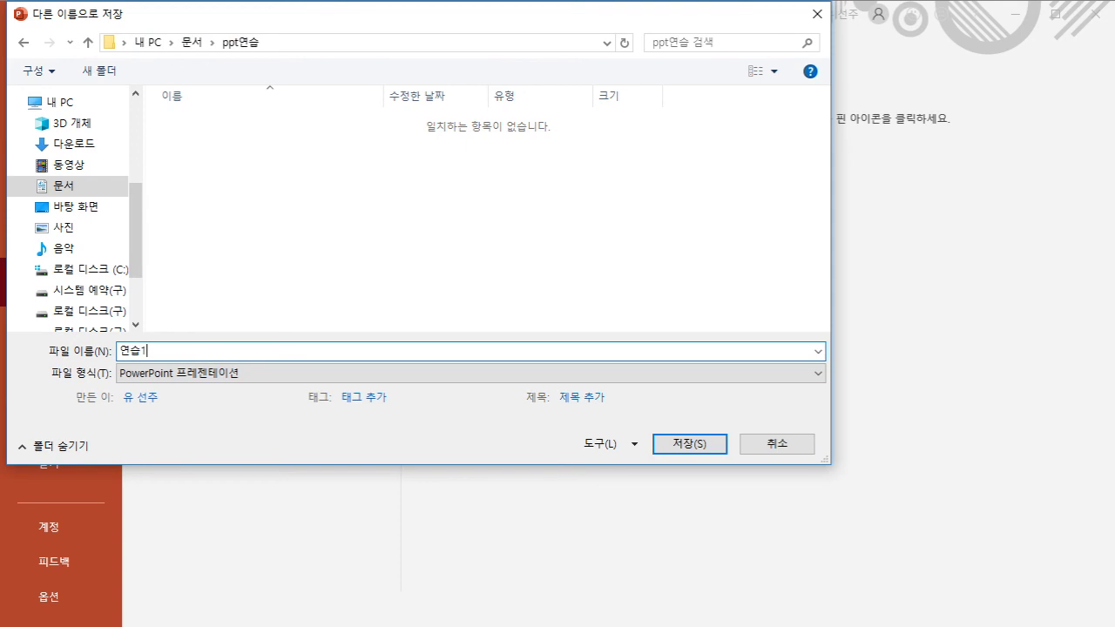
click(710, 446)
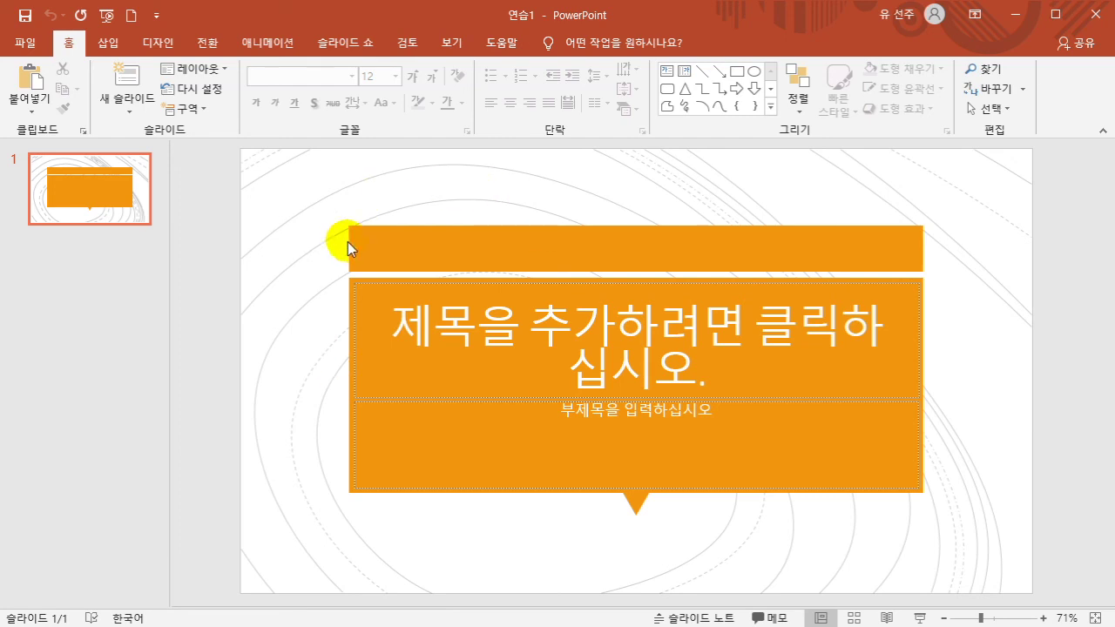
click(24, 44)
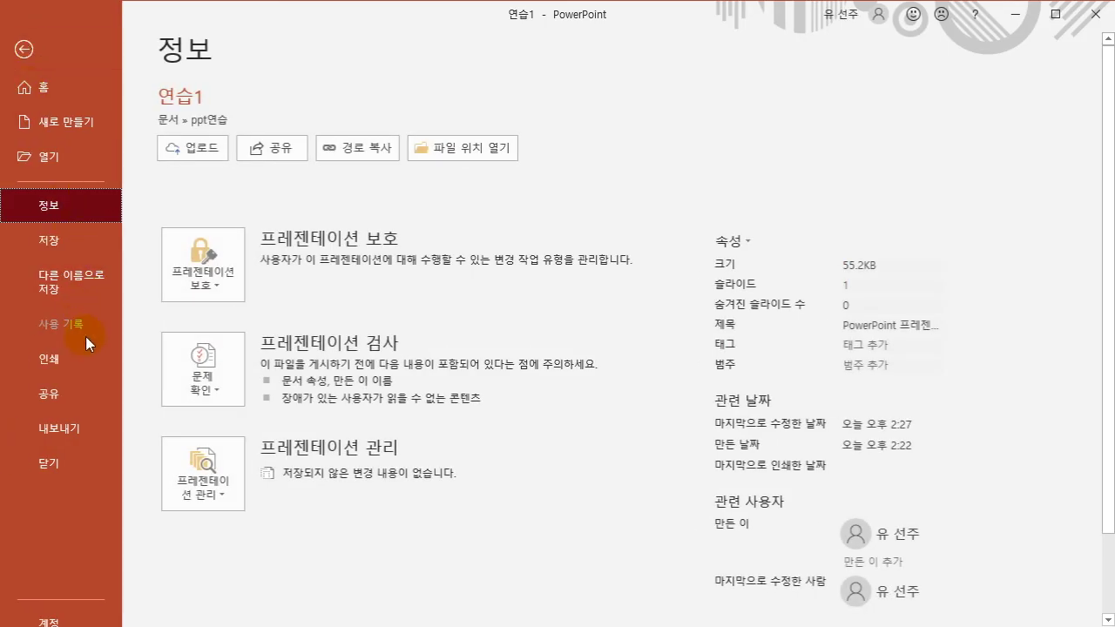
click(53, 467)
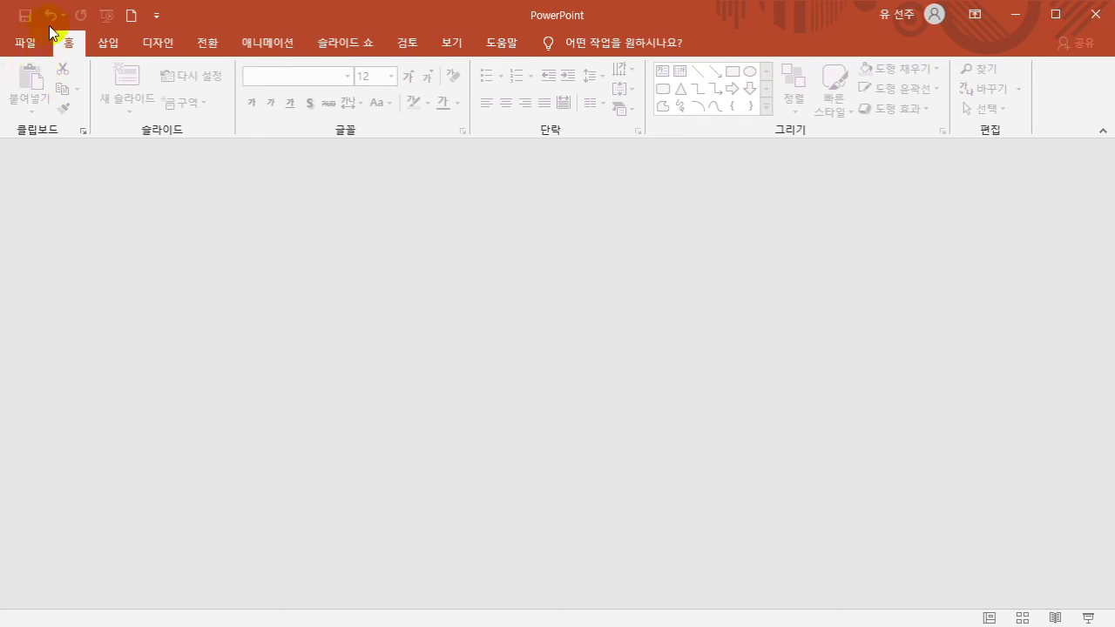
Pin the 연습1 presentation in the recent files list, unpin it, and pin it again.
click(26, 39)
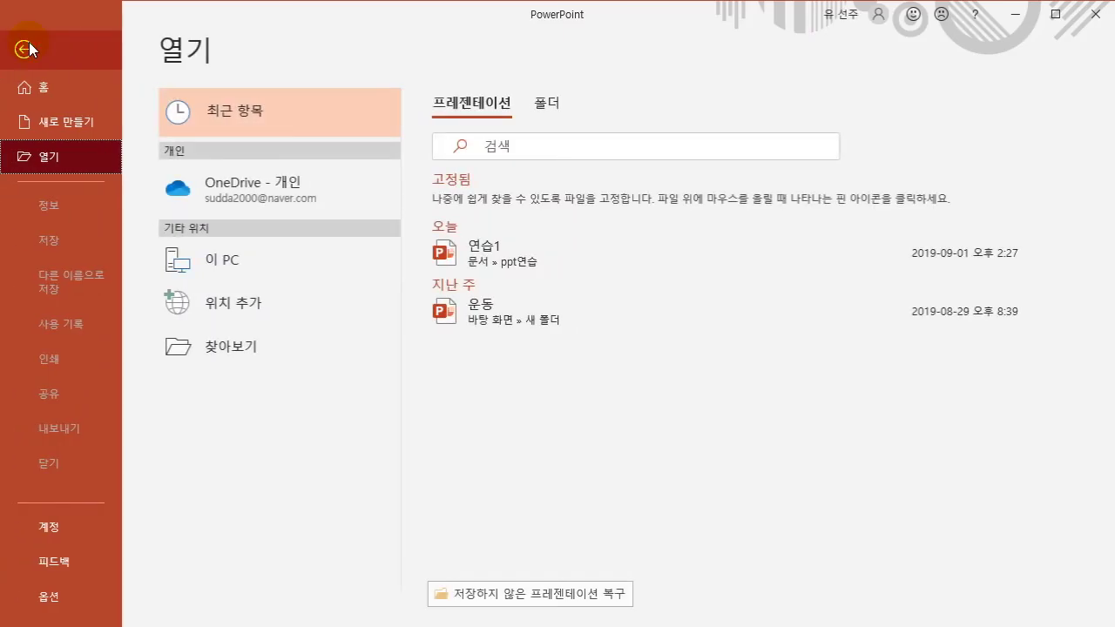
click(47, 155)
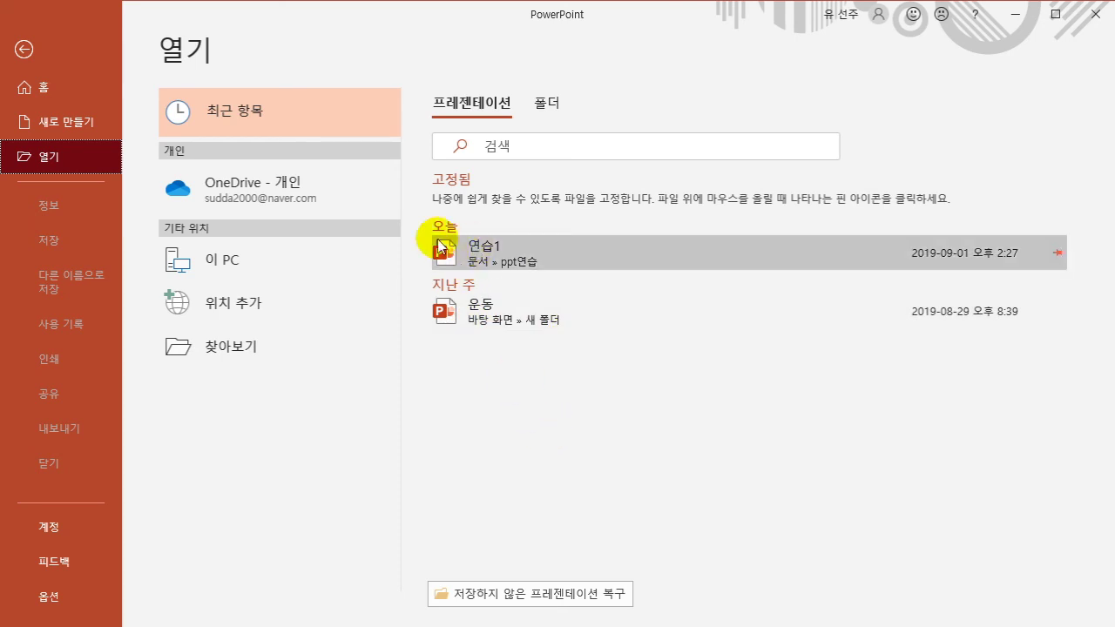
click(491, 253)
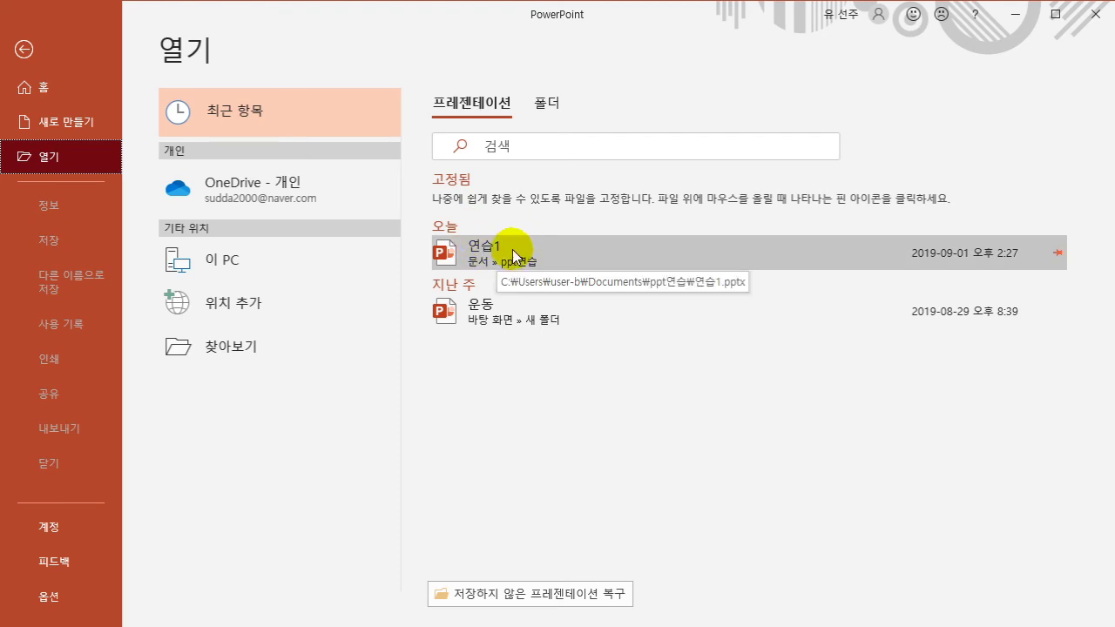
click(1060, 254)
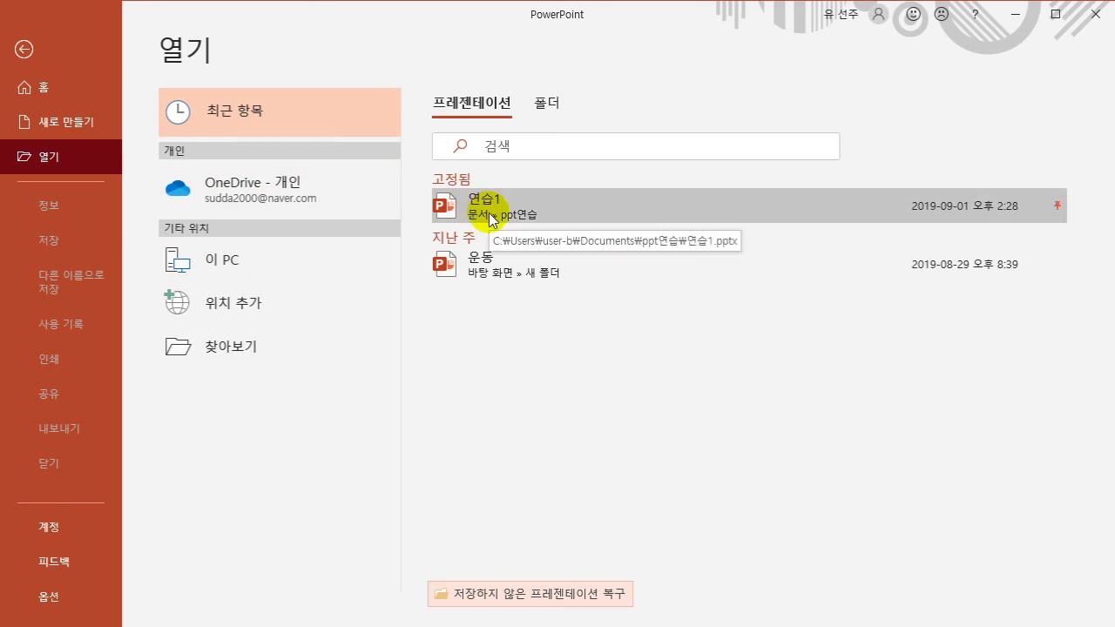
click(1057, 206)
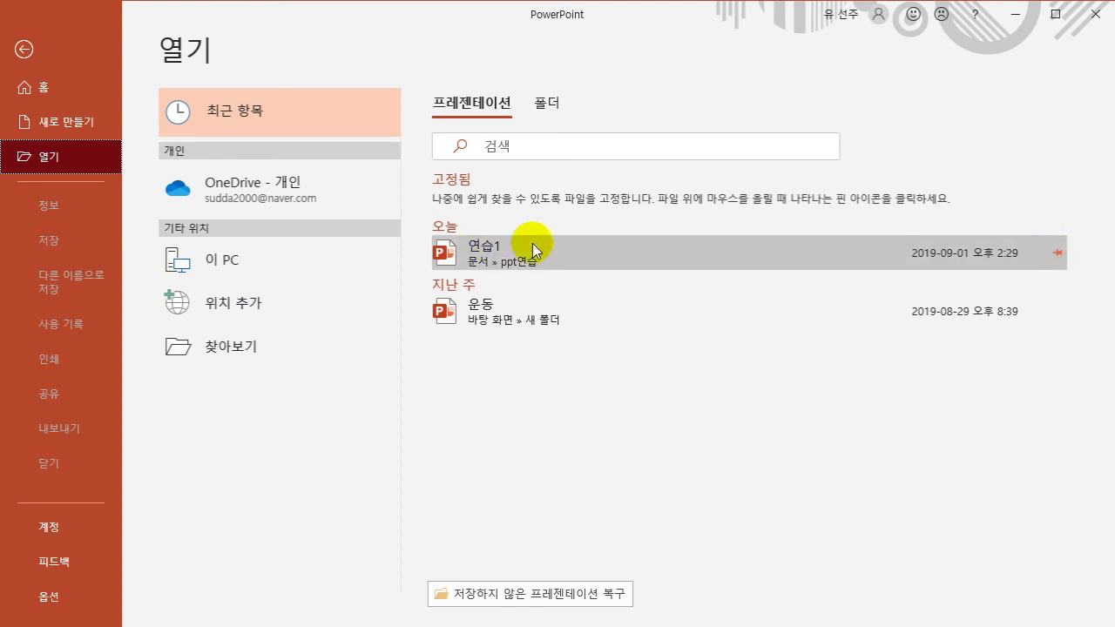
click(1057, 255)
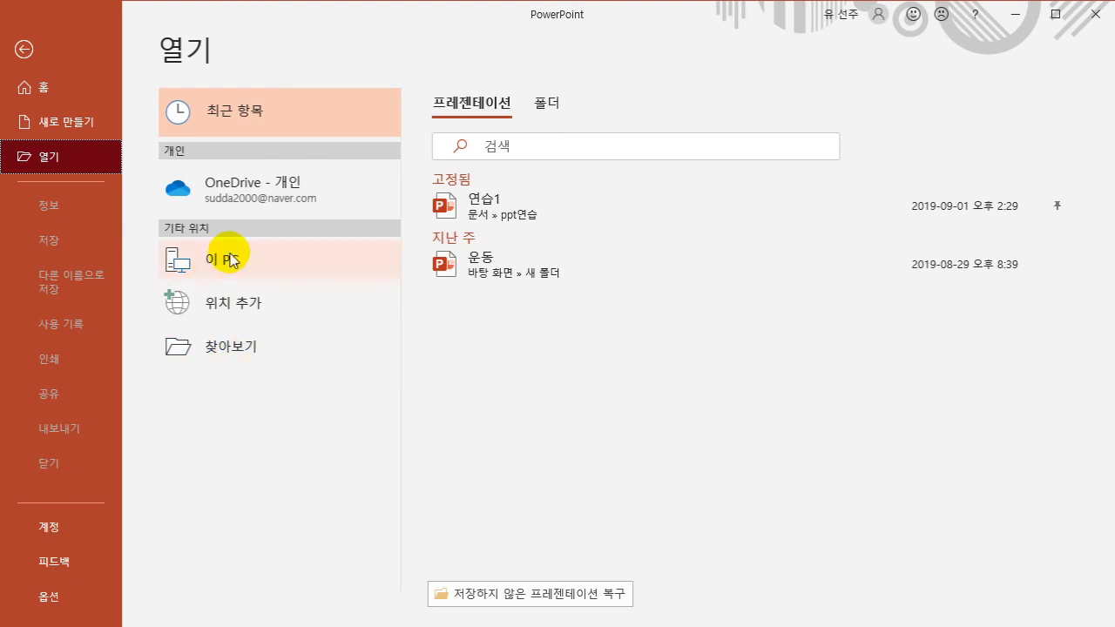
Browse to the ppt연습 folder in Documents and open the 연습1 presentation.
click(235, 351)
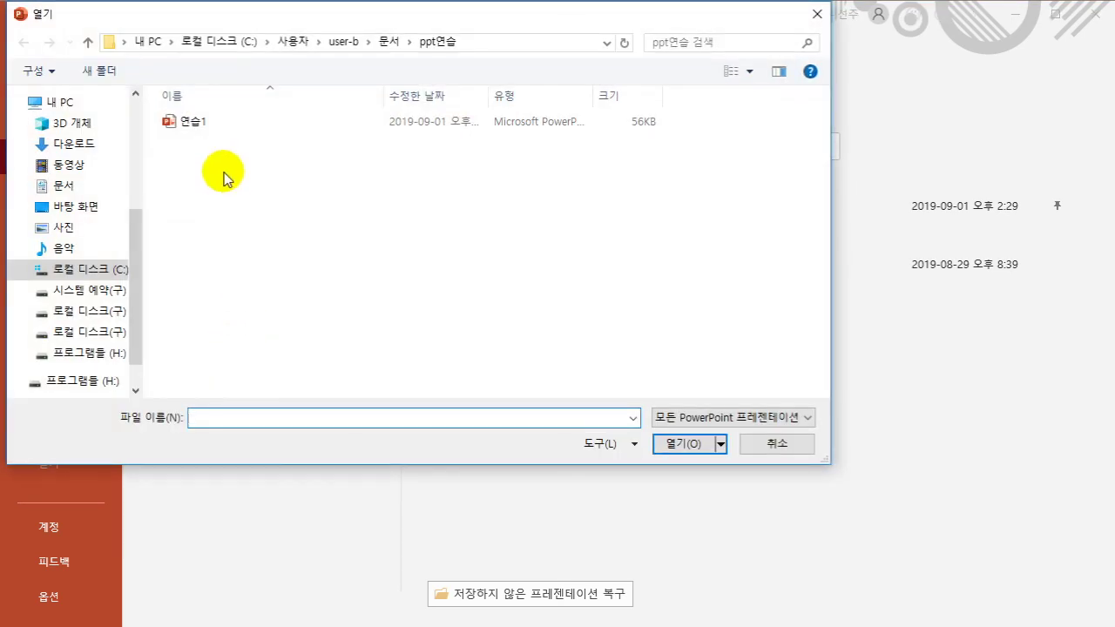
click(73, 190)
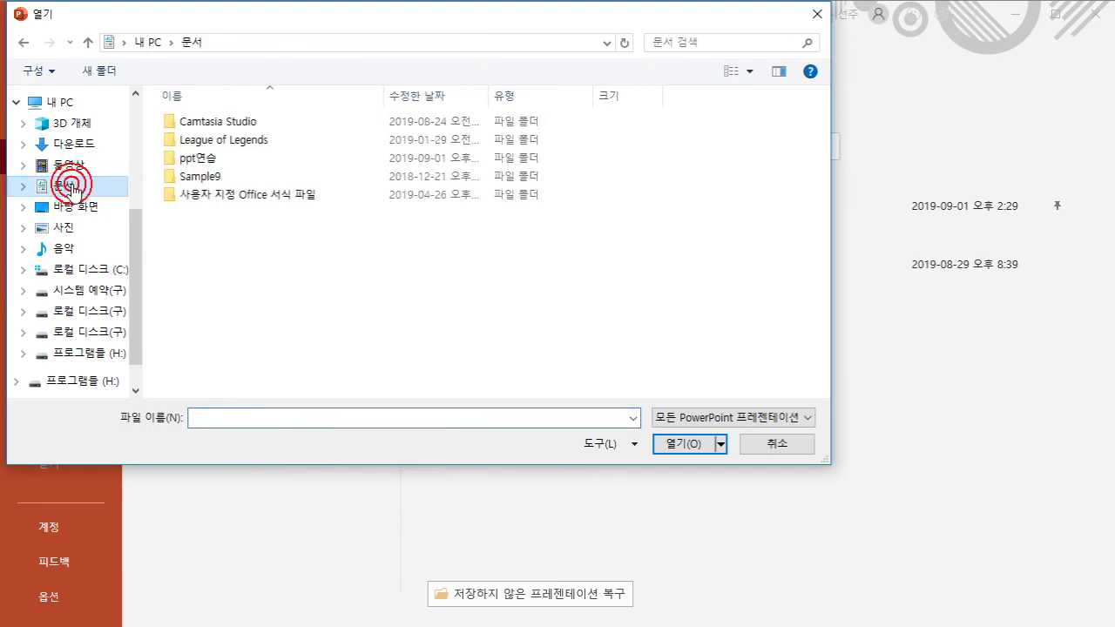
click(199, 162)
double_click(200, 162)
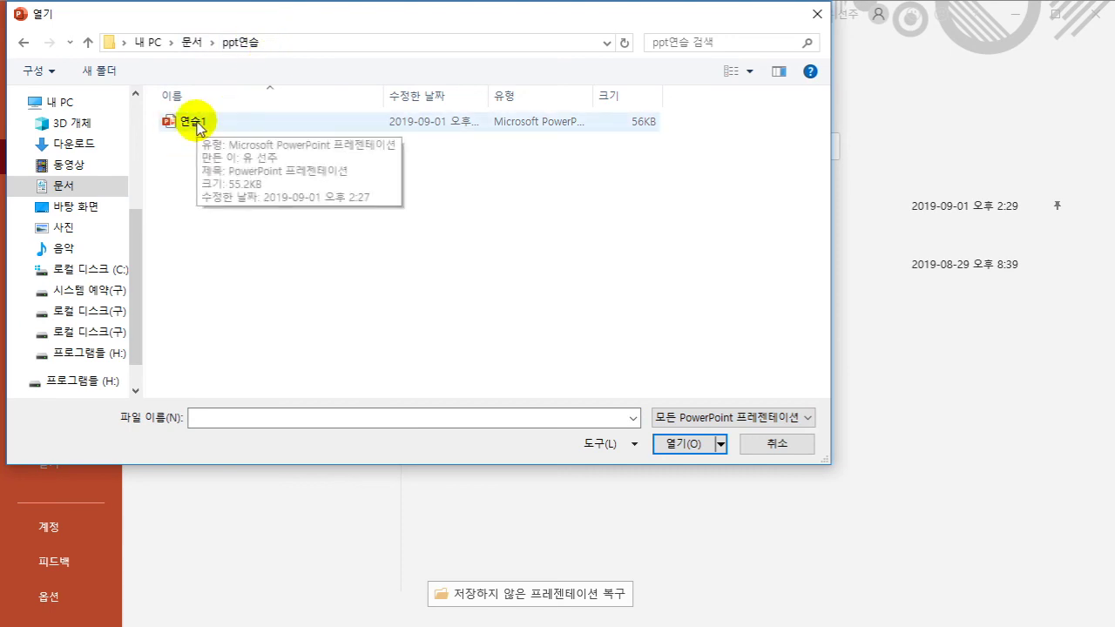
click(194, 124)
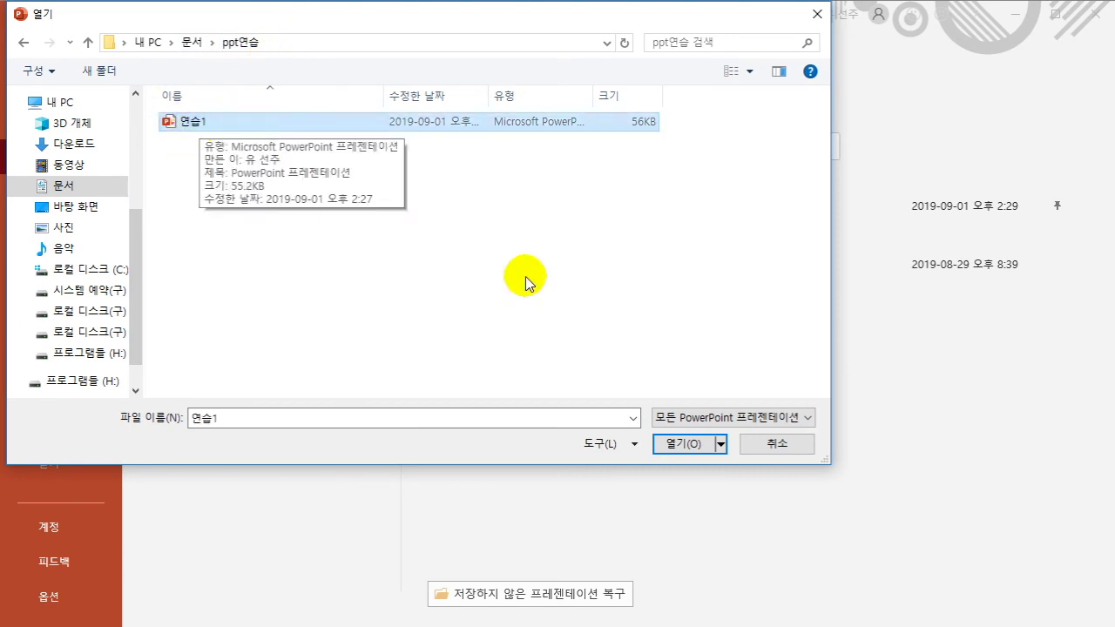
click(682, 444)
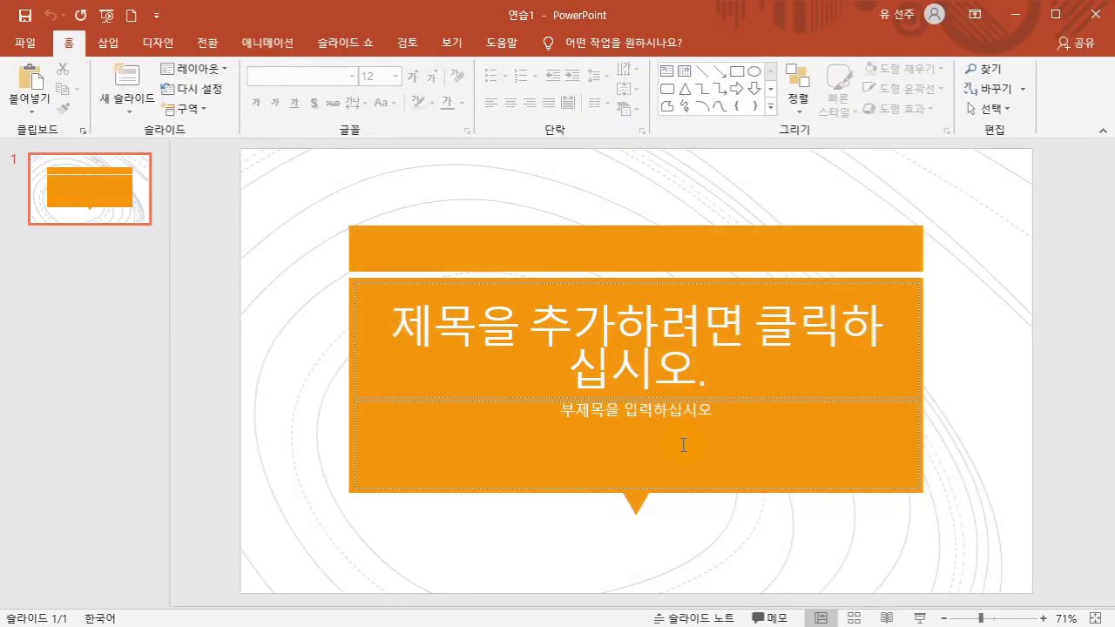